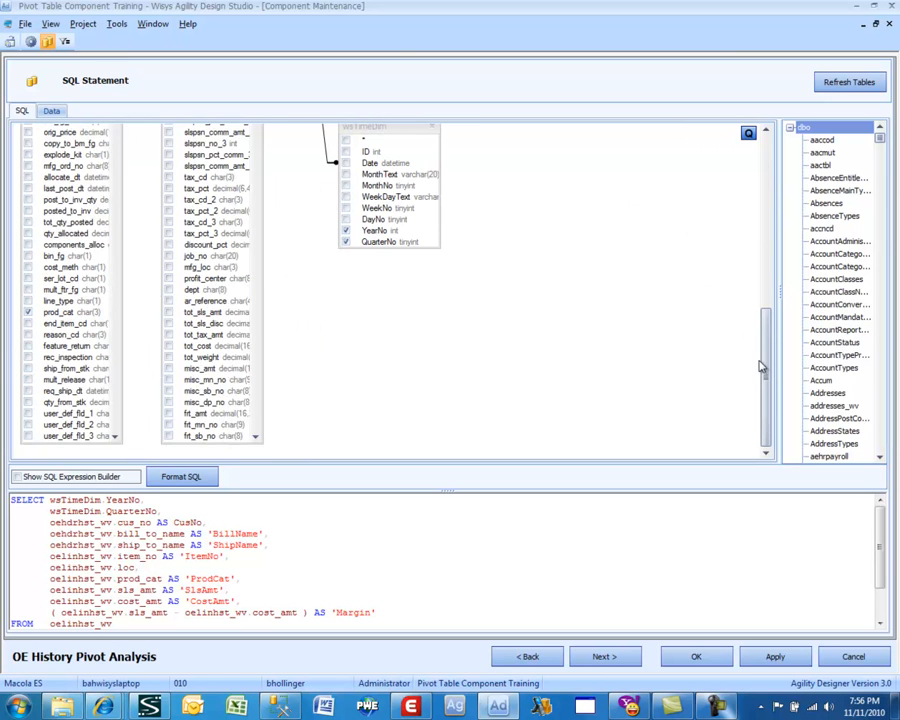
- Move the wsTimeDim table up beside oehdrhst_wv in the query diagram and show its join to the inv_dt column
left_click_drag(765, 370, 660, 290)
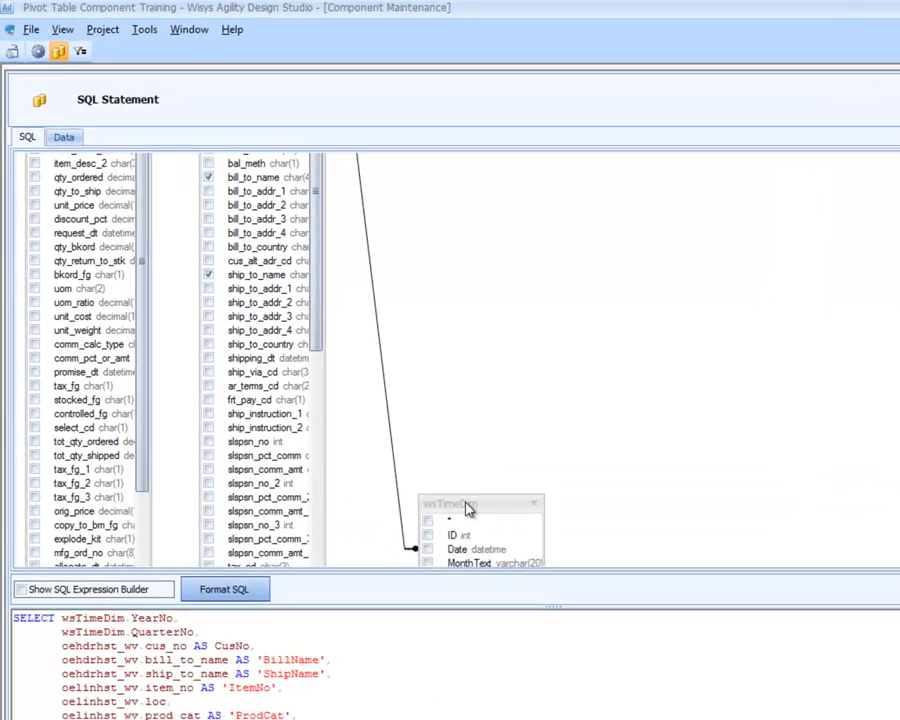
left_click_drag(370, 405, 355, 148)
scroll(753, 312, "up", 3)
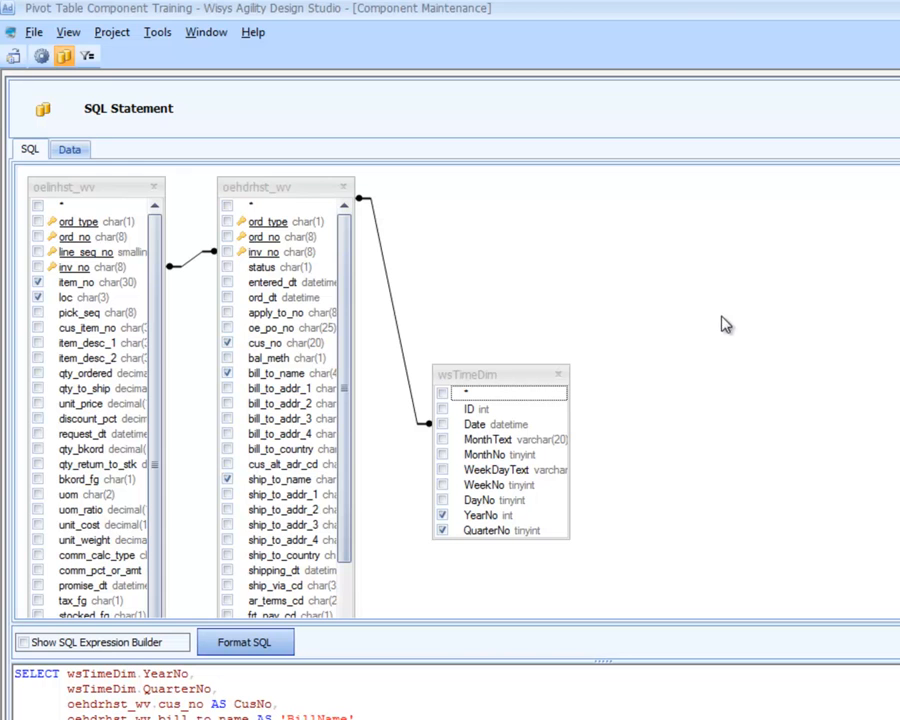
left_click_drag(345, 355, 366, 668)
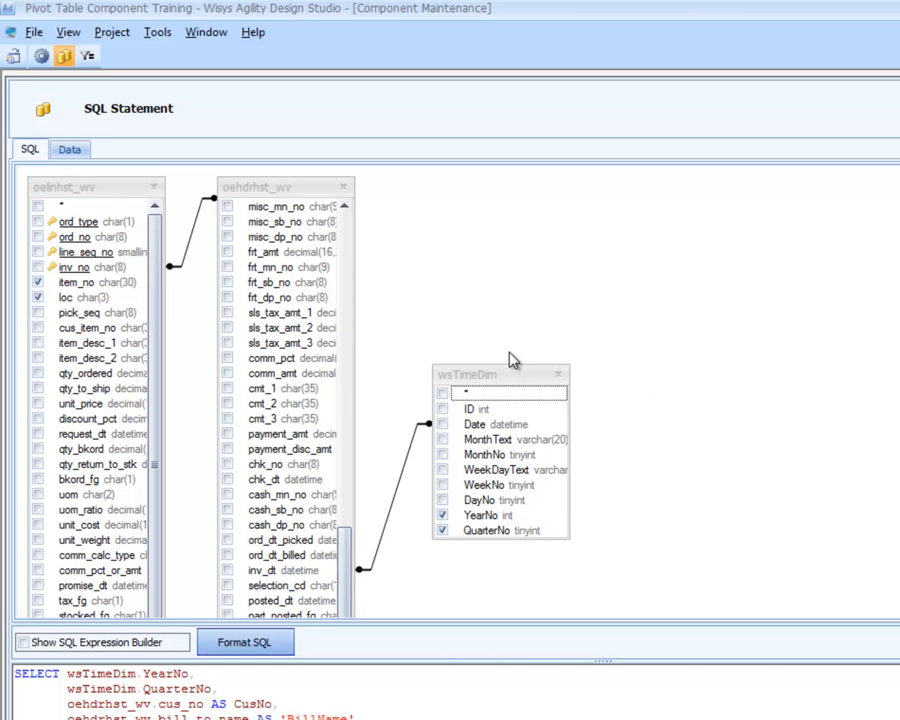
- Add oehdrhst_wv.cus_no as a range filter column with the caption Customer No
left_click(87, 57)
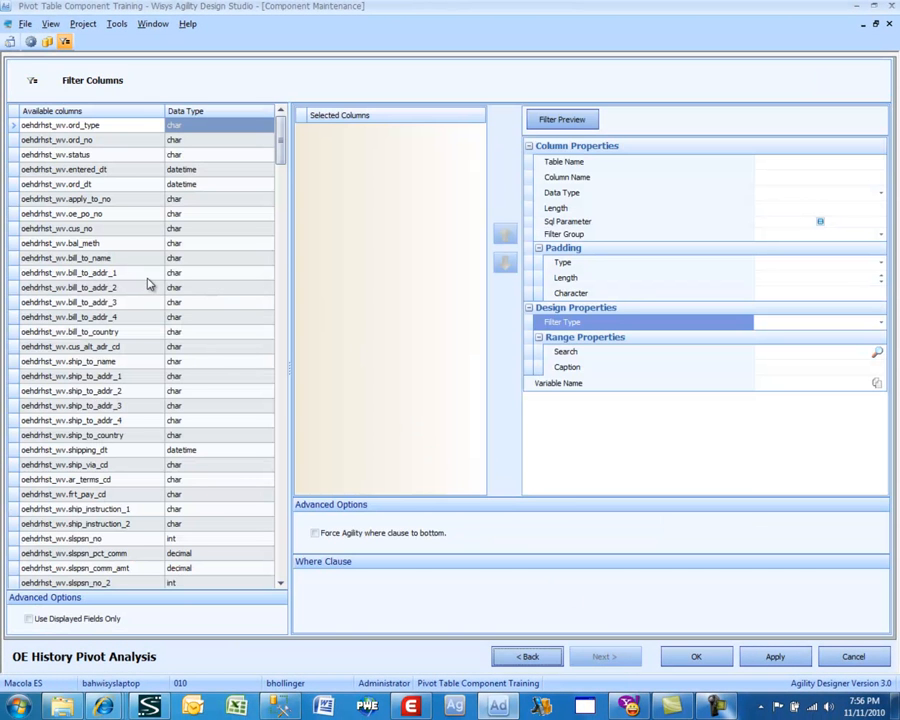
double_click(133, 230)
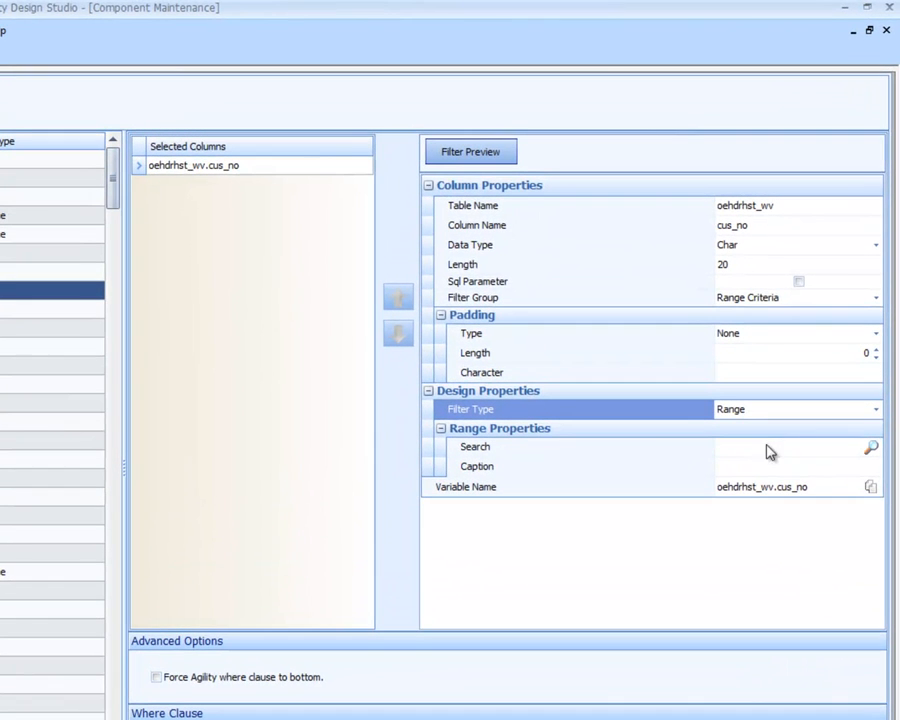
left_click(825, 470)
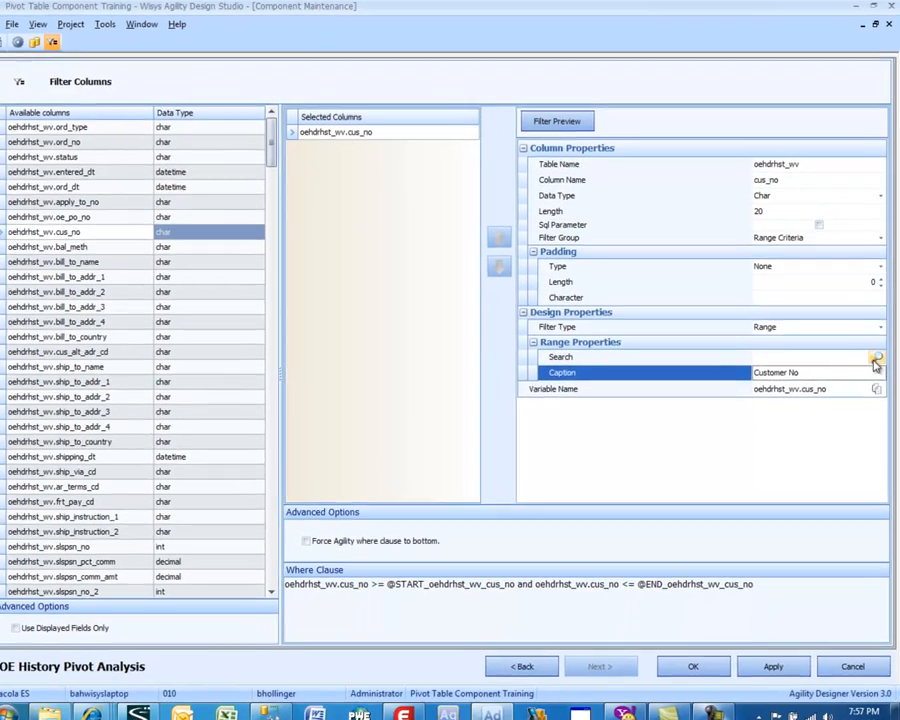
- Find searches whose name contains "ar-" and assign AR-CUSTOMER as the search for the cus_no filter
left_click(871, 447)
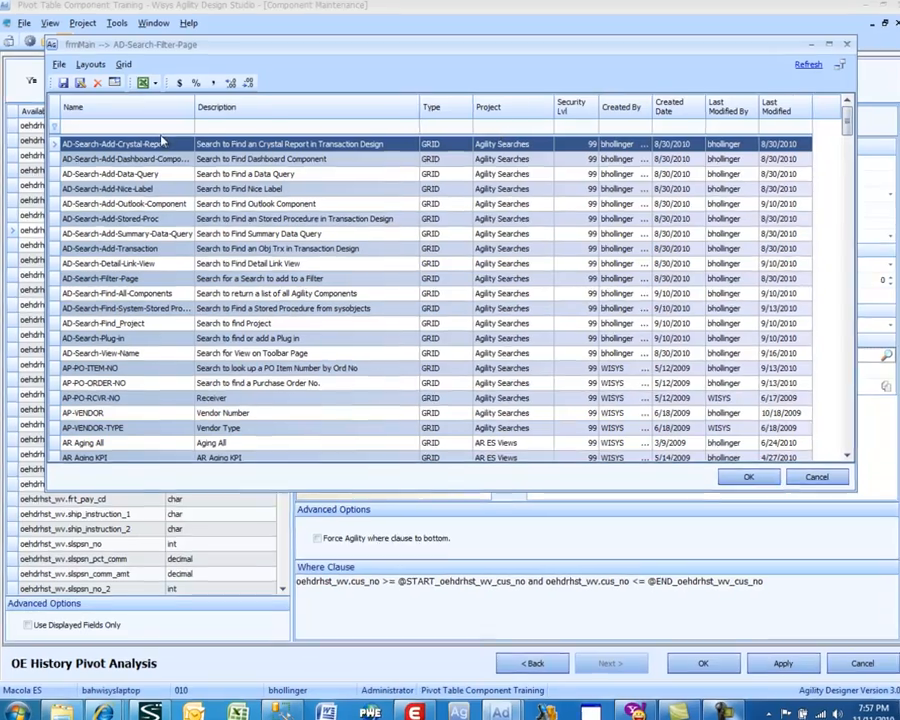
left_click(159, 133)
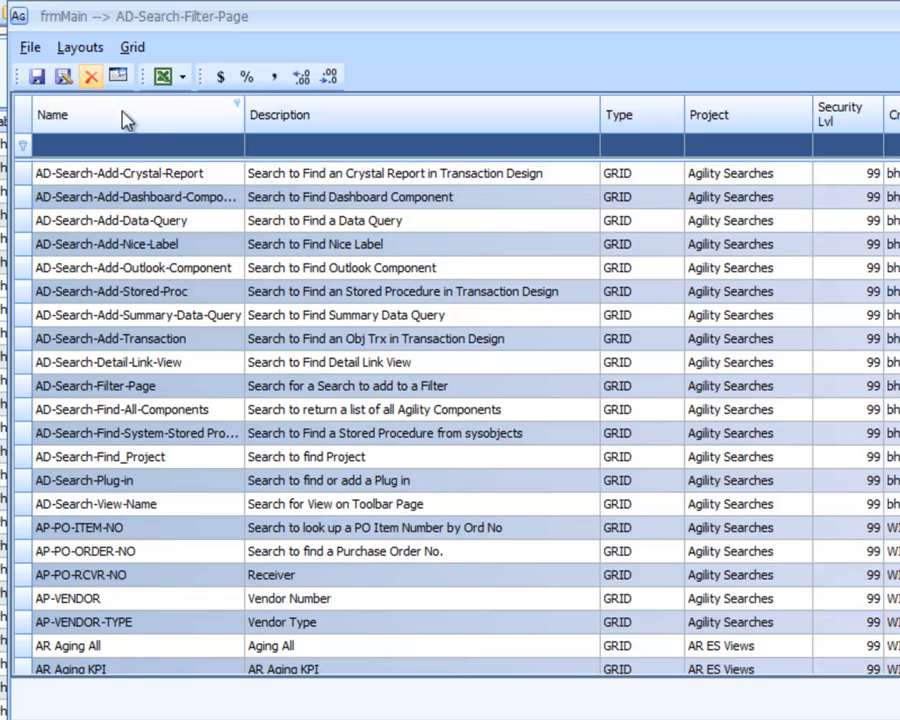
left_click(150, 147)
type("ar-")
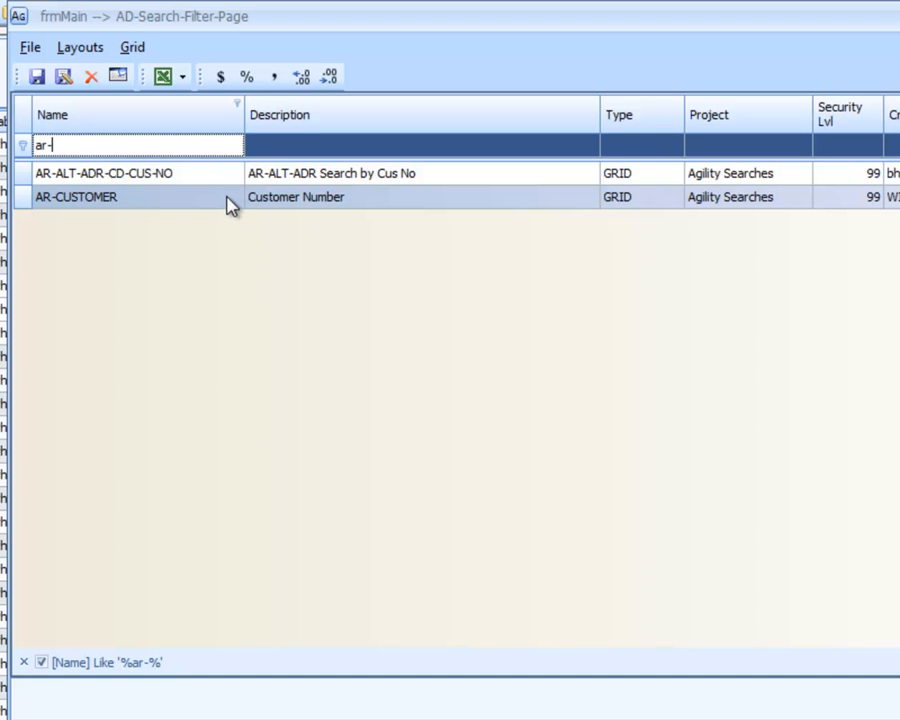
double_click(228, 205)
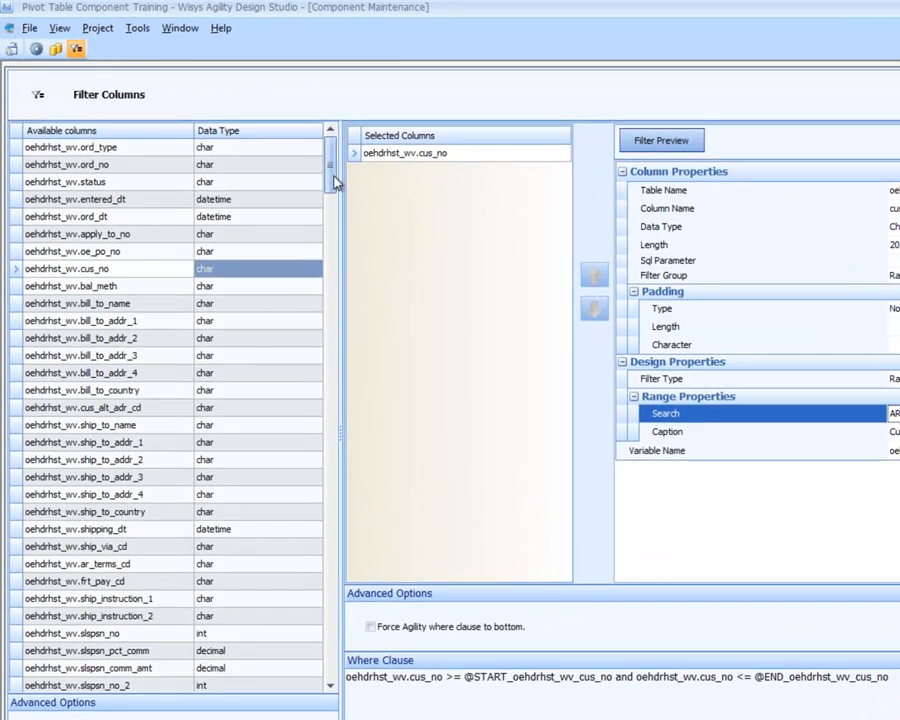
- Add oehdrhst_wv.inv_dt as a range filter column with the caption Invoice Date
left_click_drag(295, 161, 300, 276)
left_click_drag(341, 314, 341, 334)
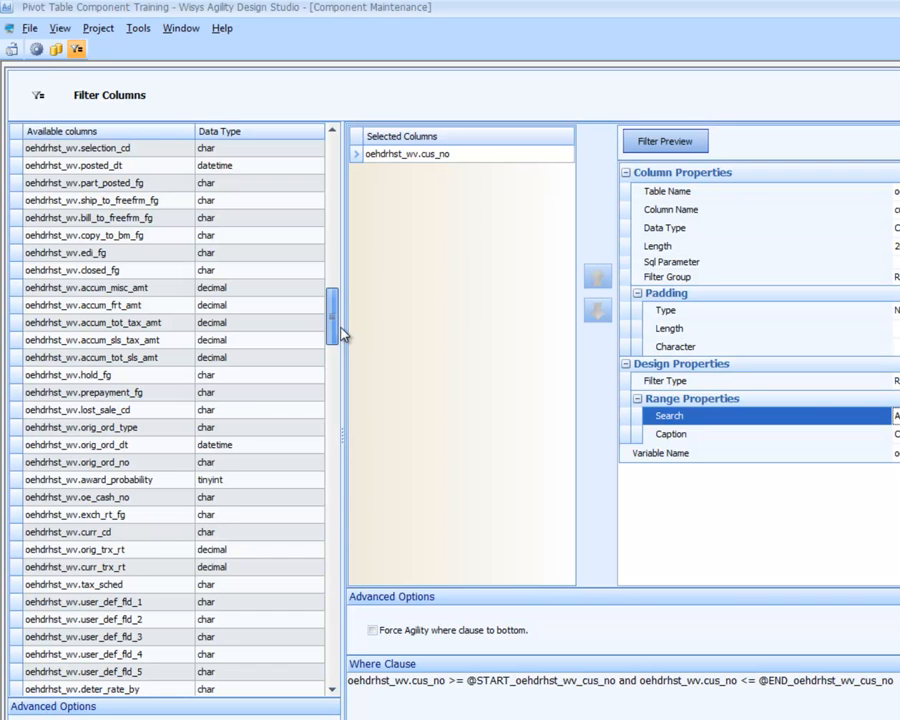
left_click_drag(341, 334, 344, 307)
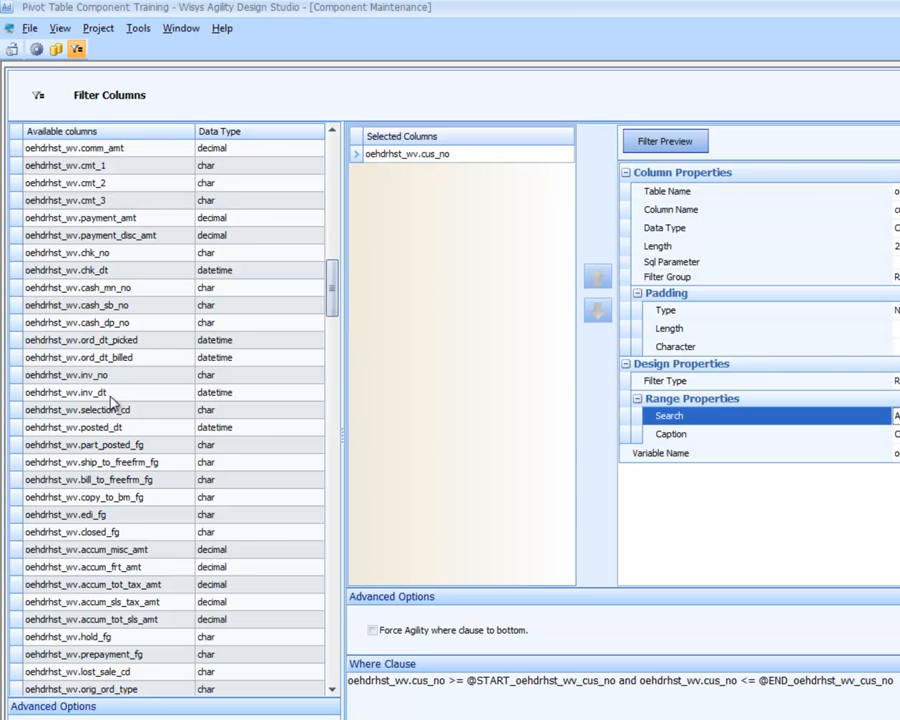
left_click(110, 397)
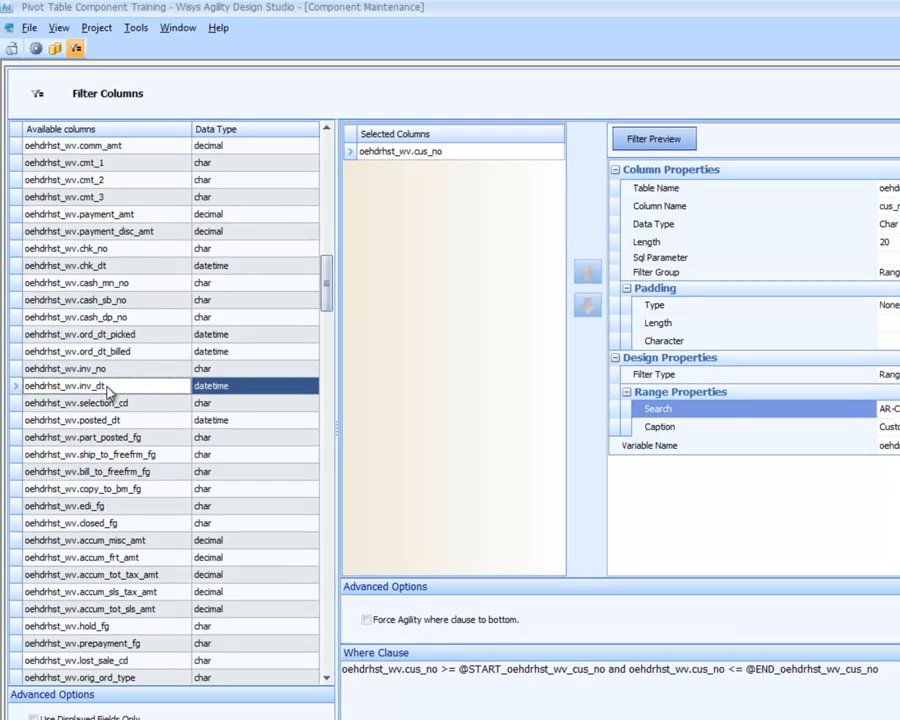
double_click(110, 395)
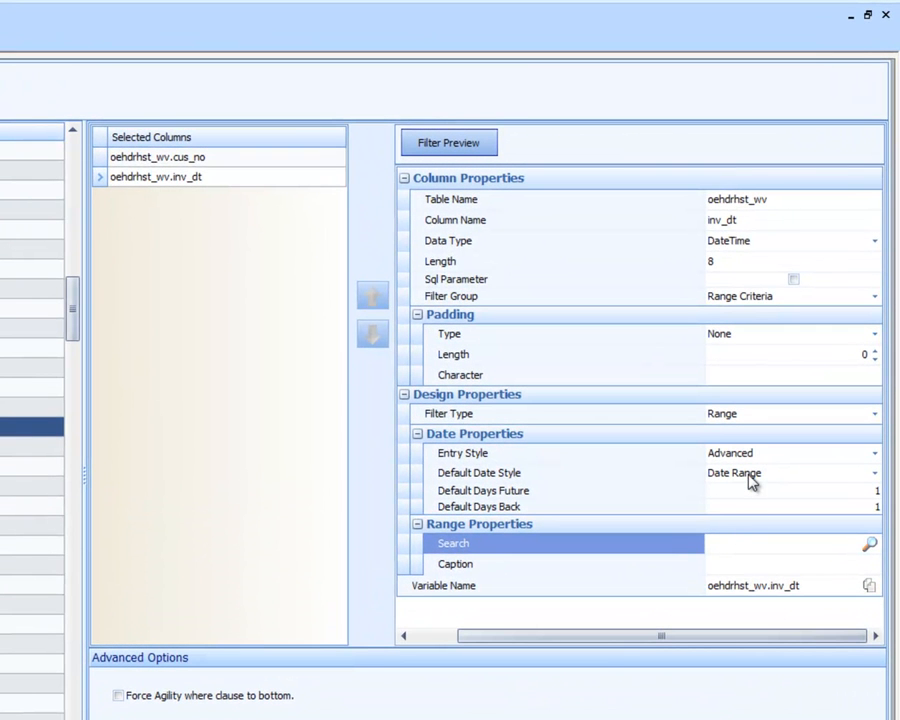
left_click(736, 569)
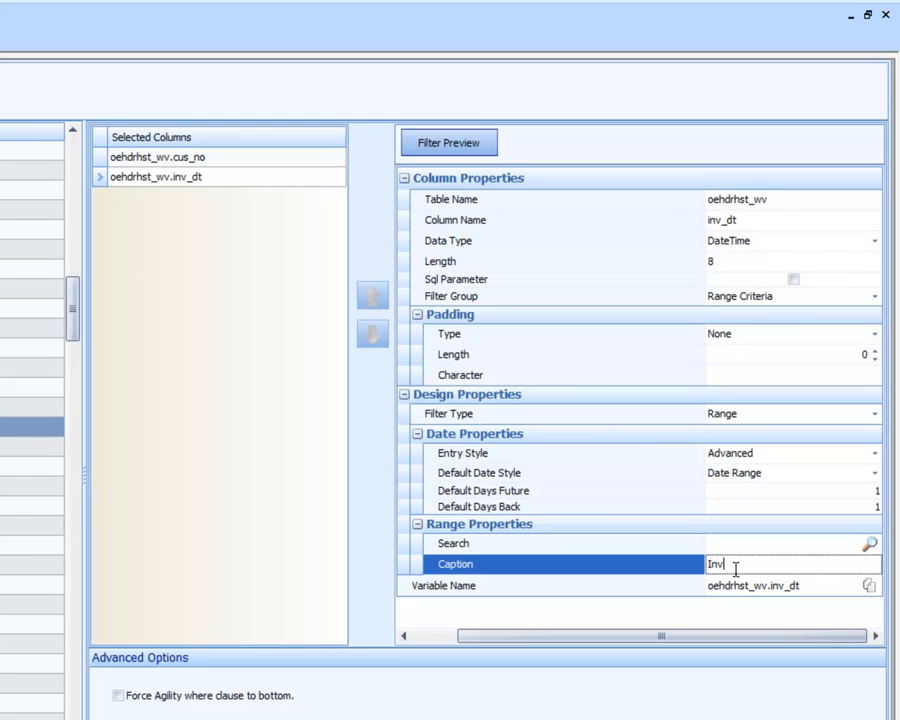
type("Invoice Date")
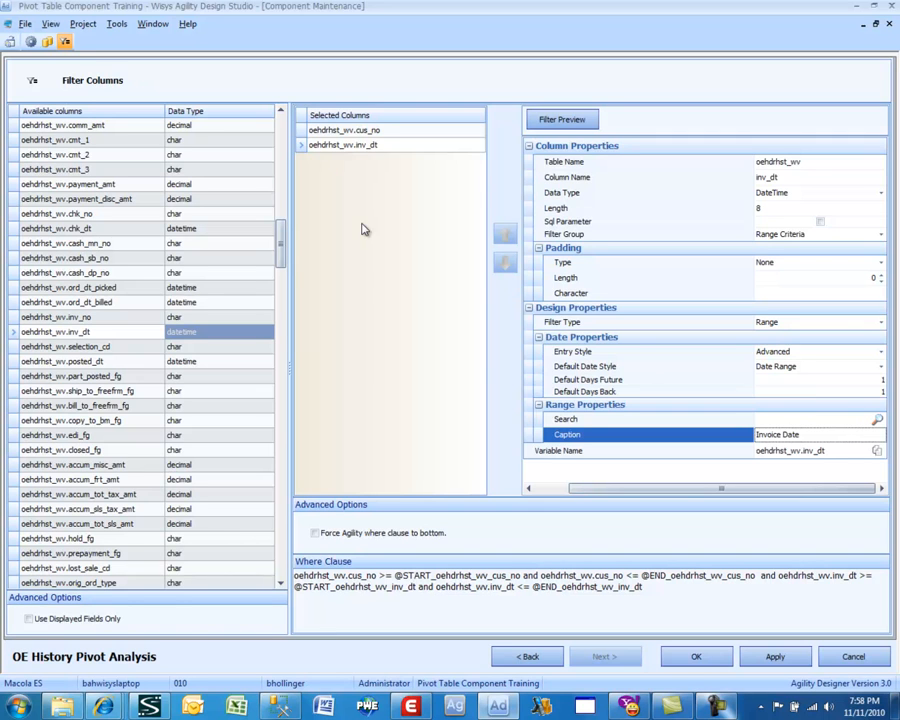
- Save the component's filter setup and open a preview of OE History Pivot Analysis
left_click(698, 658)
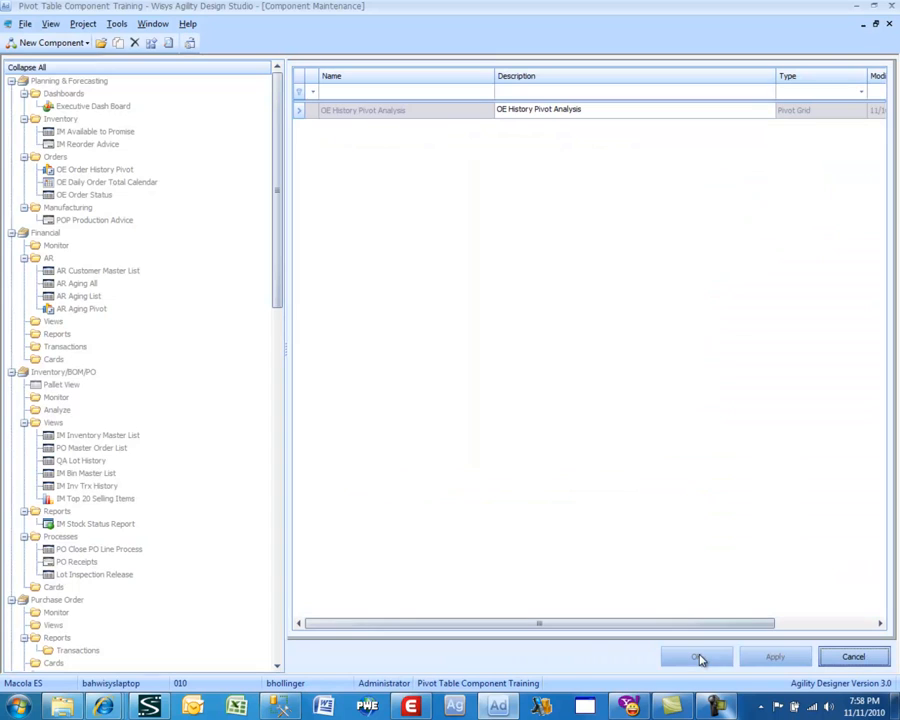
right_click(416, 116)
left_click(426, 121)
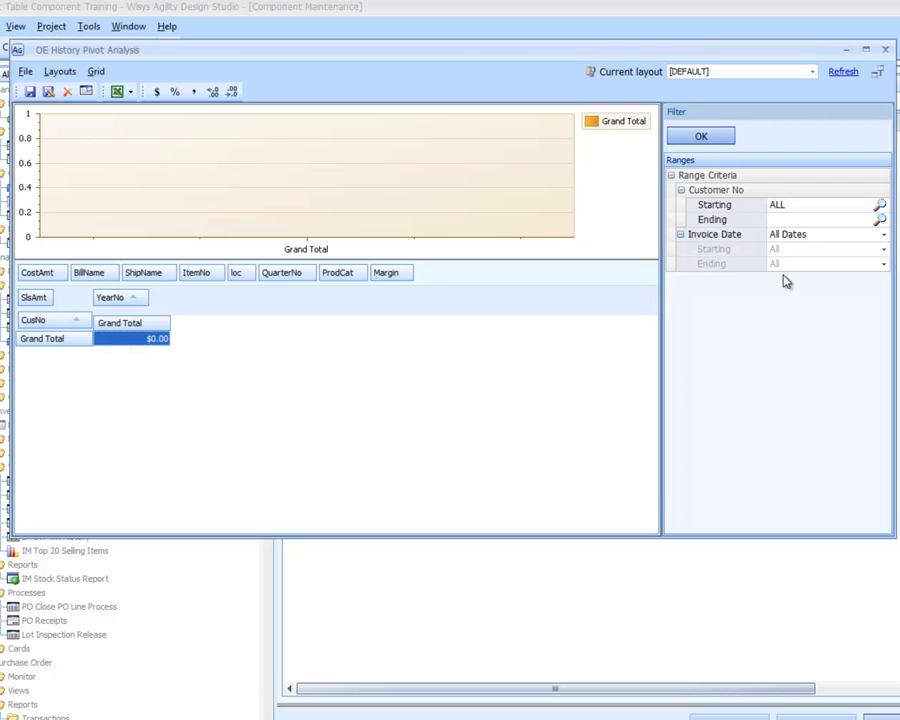
- Check the customer lookup for the starting Customer No and close it without choosing a customer
left_click(879, 206)
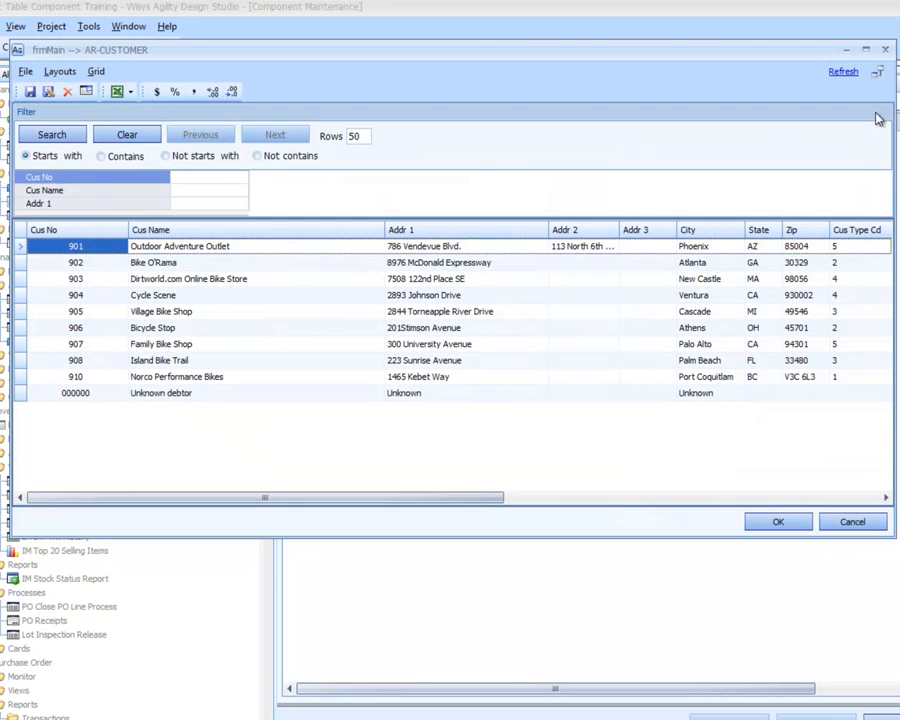
left_click(884, 49)
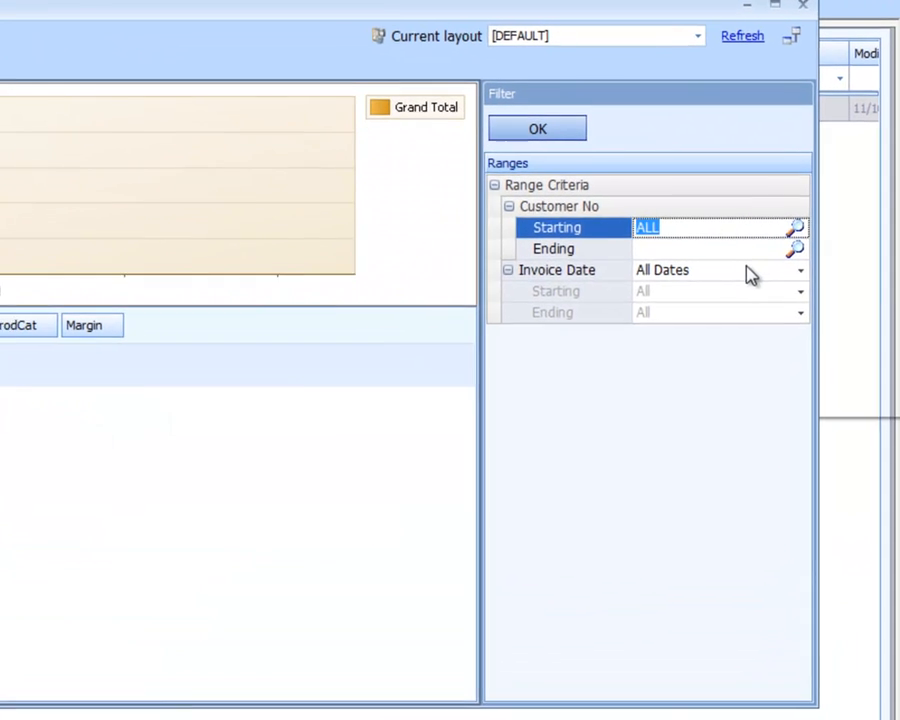
- Set the Invoice Date filter type to Date Range
left_click(810, 251)
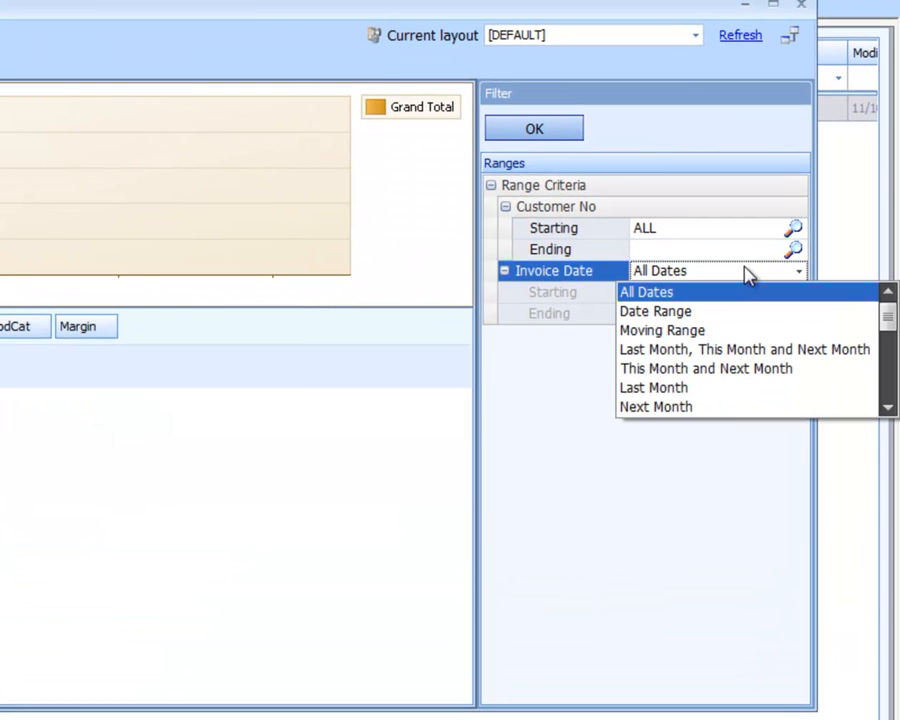
left_click(745, 268)
left_click(731, 278)
left_click(733, 313)
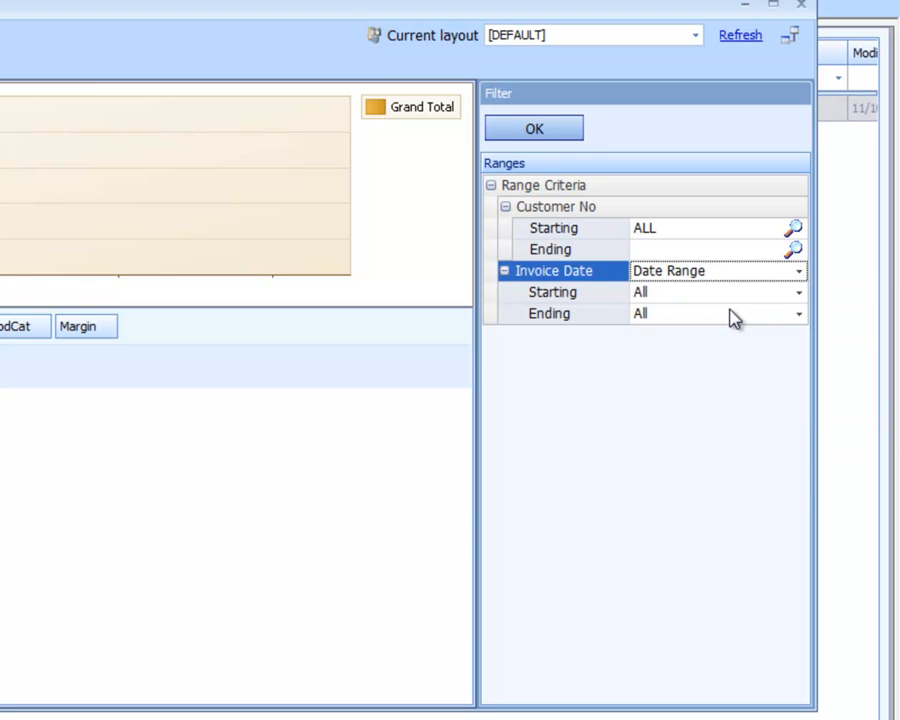
- Set the starting Invoice Date to 1/1/2010
left_click(798, 293)
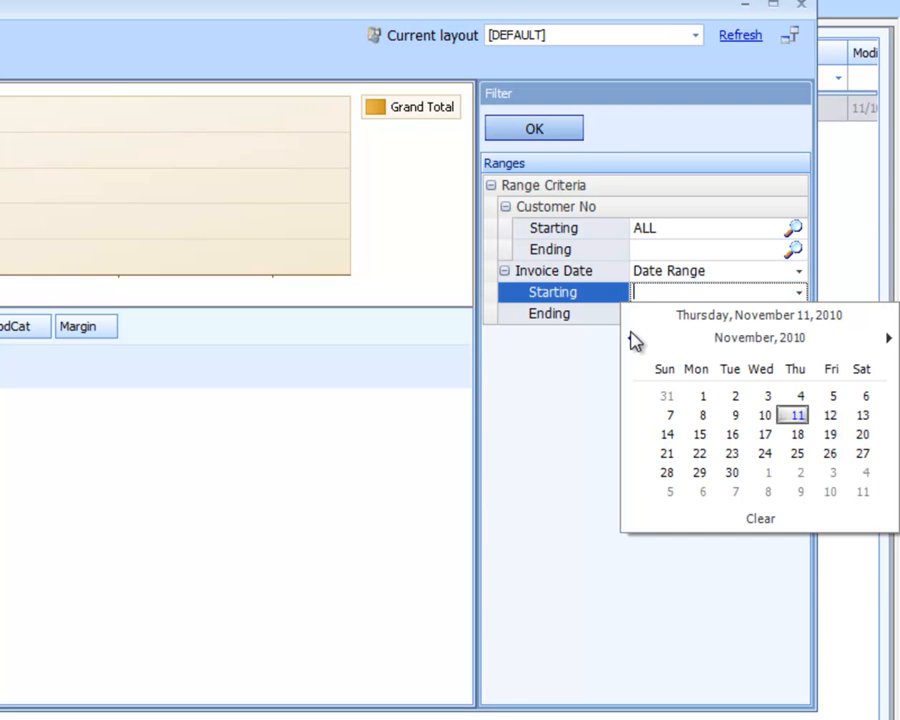
left_click(631, 339)
left_click(631, 339)
left_click(631, 339)
left_click(631, 339)
left_click(631, 339)
left_click(631, 339)
left_click(631, 339)
left_click(631, 339)
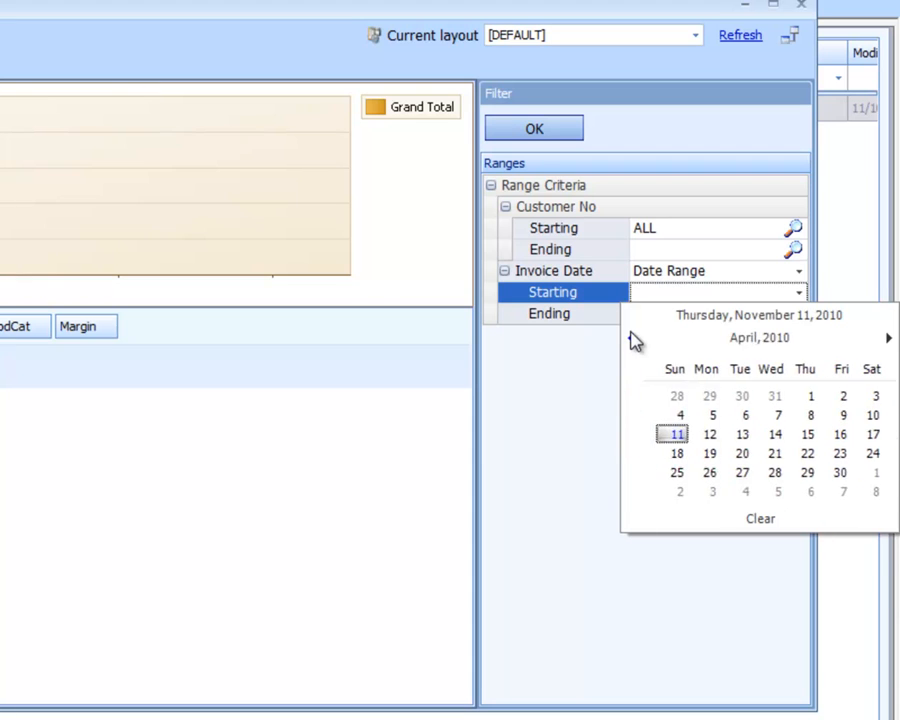
left_click(631, 339)
left_click(631, 339)
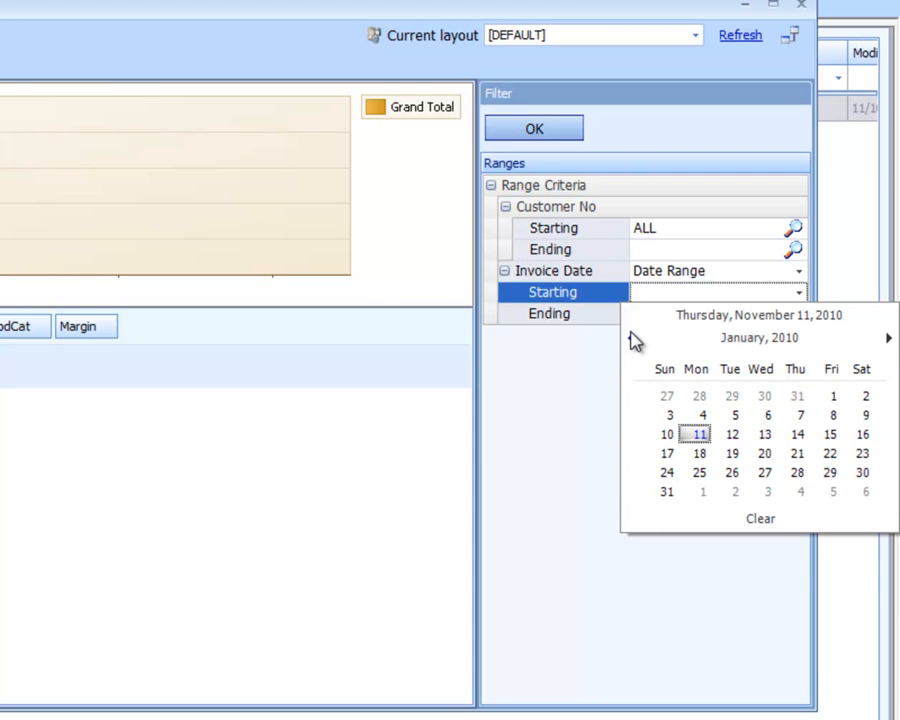
left_click(833, 397)
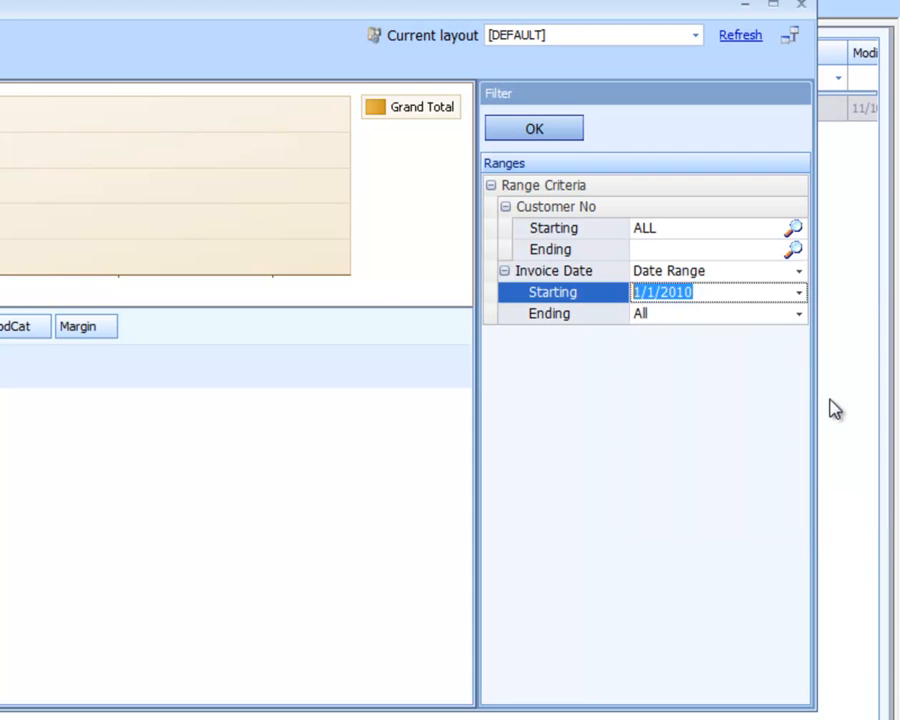
- Set the ending Invoice Date to 11/11/2010 and apply the filter to the pivot
left_click(799, 314)
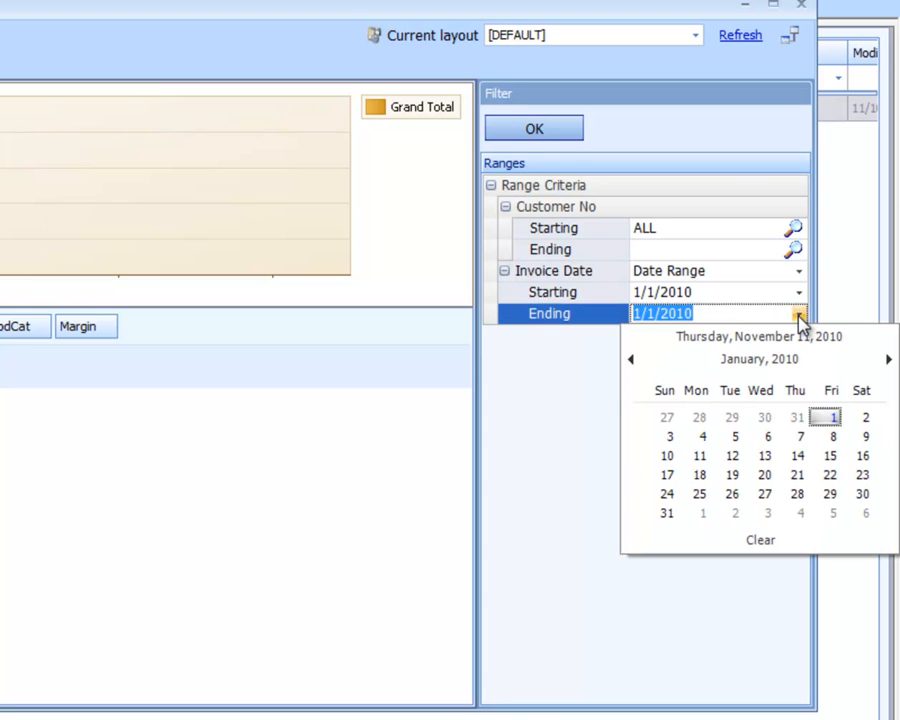
left_click(824, 418)
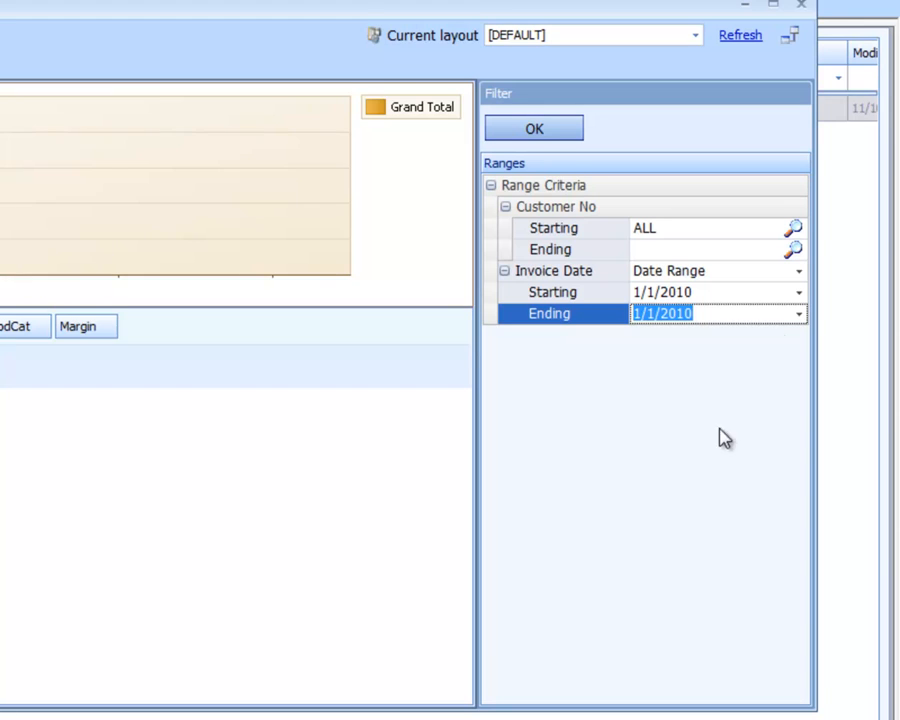
left_click(799, 317)
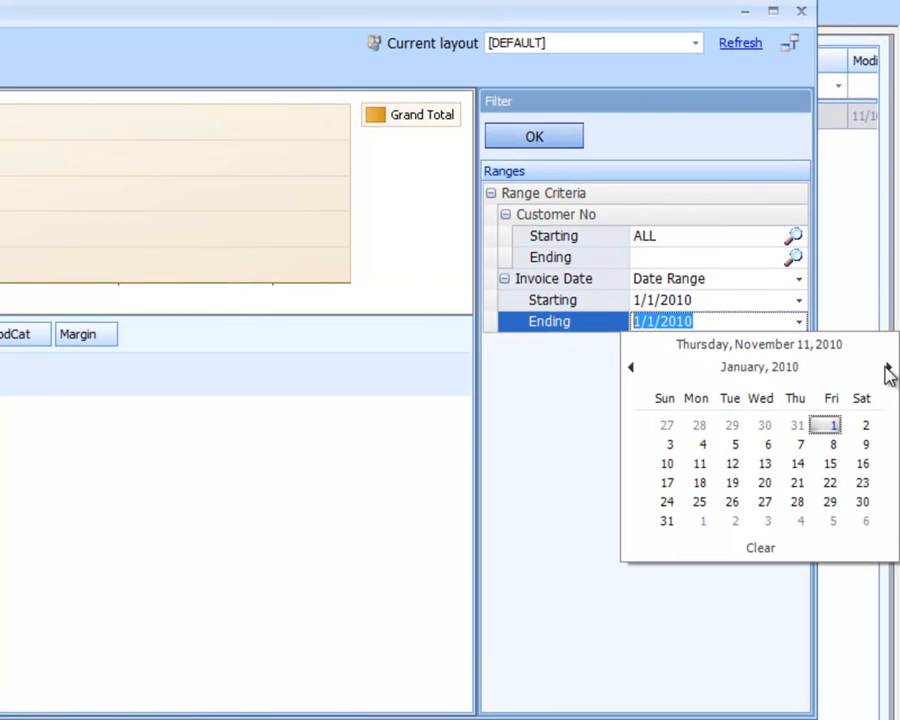
left_click(829, 348)
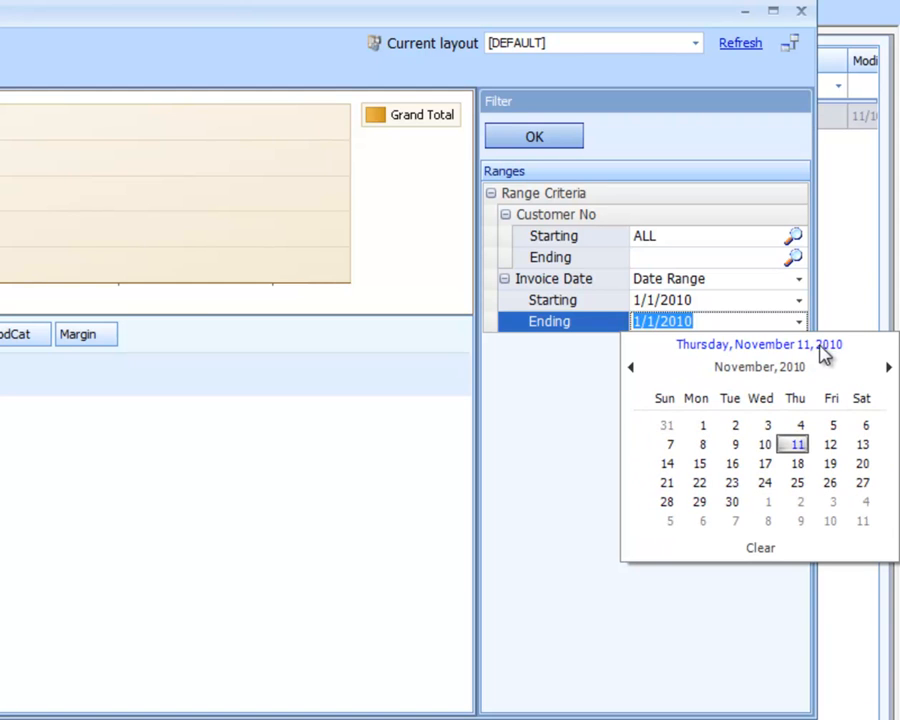
left_click(796, 446)
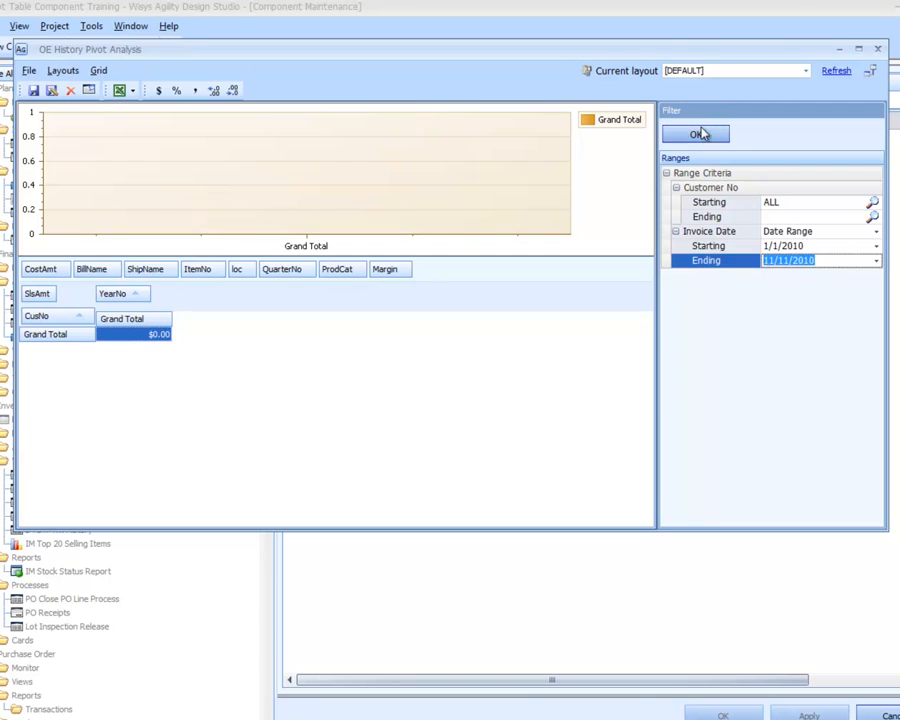
left_click(697, 134)
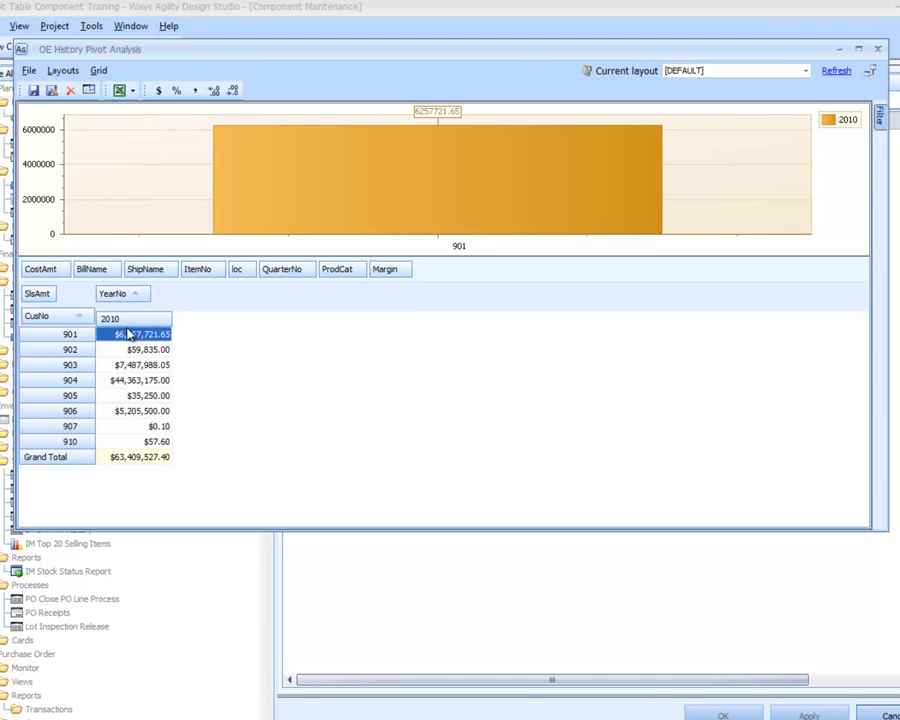
- Replace YearNo with QuarterNo as the pivot's column field and reopen the filter criteria
left_click_drag(128, 296, 495, 268)
left_click_drag(272, 272, 148, 314)
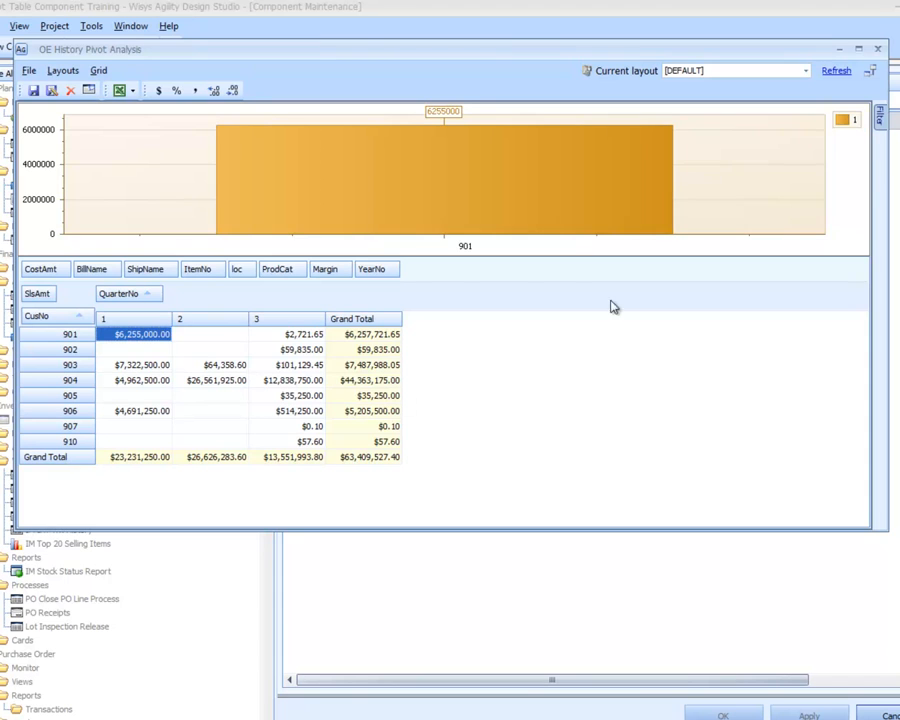
left_click(880, 116)
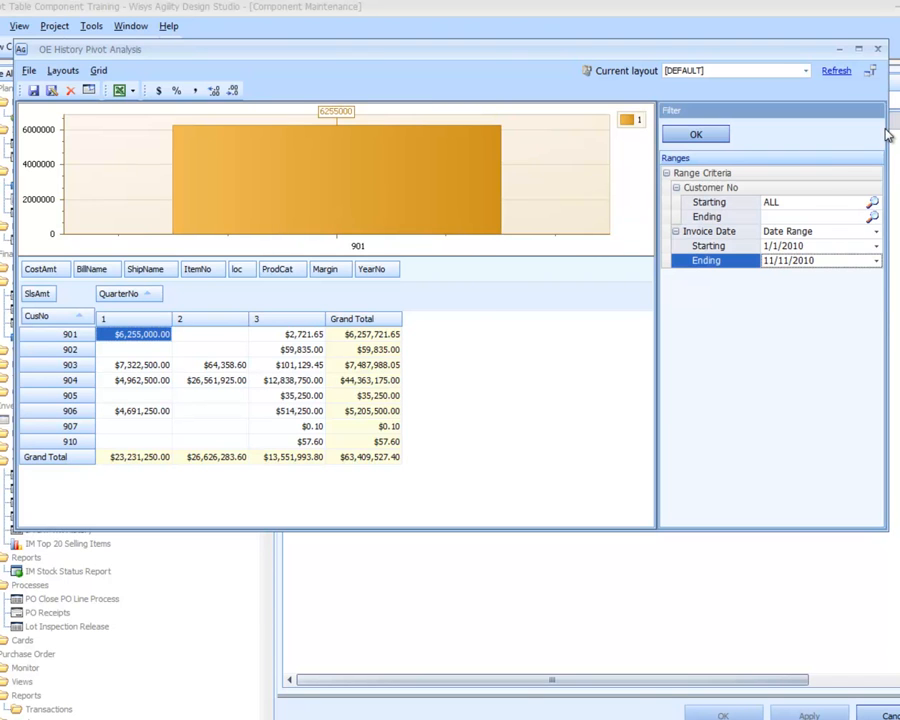